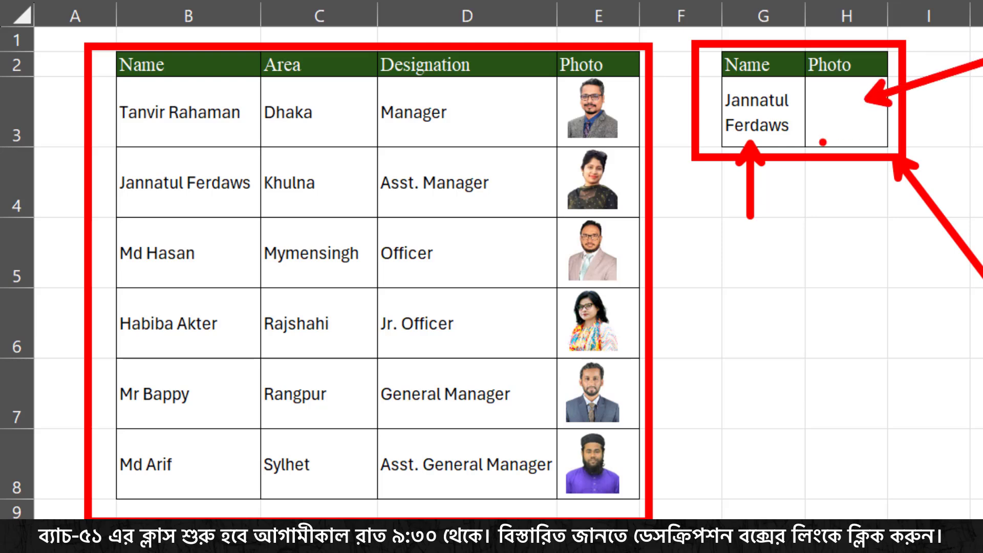
{"action": "key", "text": "Escape"}
{"action": "left_click", "coordinate": [799, 138]}
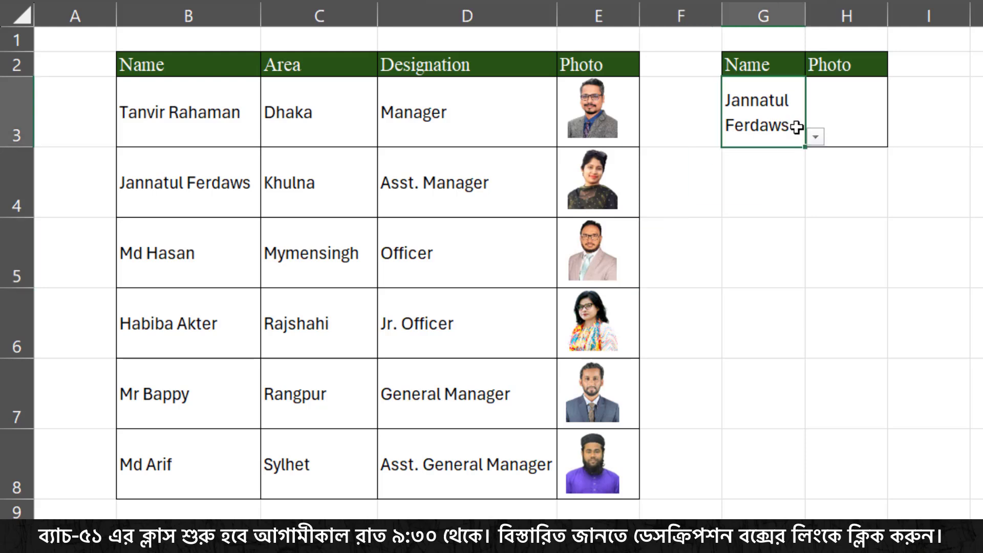
{"action": "left_click", "coordinate": [814, 137]}
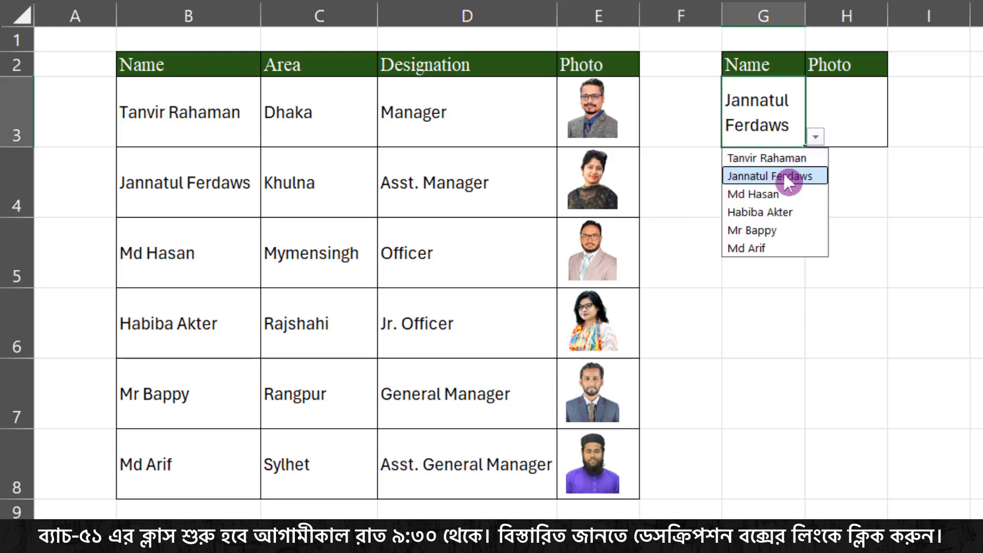
{"action": "left_click", "coordinate": [757, 193]}
{"action": "left_click", "coordinate": [814, 137]}
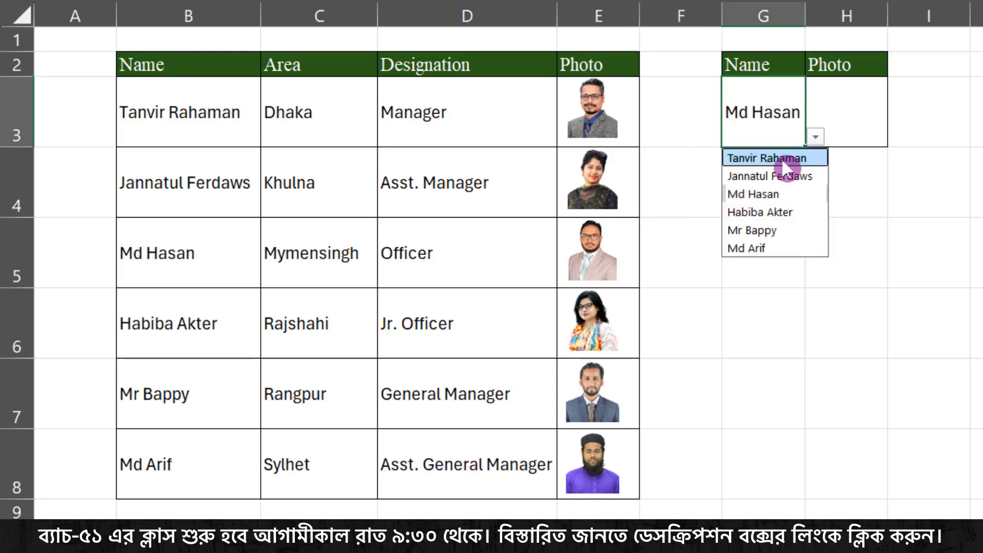
{"action": "left_click", "coordinate": [781, 158]}
{"action": "left_click", "coordinate": [815, 138]}
{"action": "left_click", "coordinate": [773, 193]}
{"action": "left_click", "coordinate": [828, 115]}
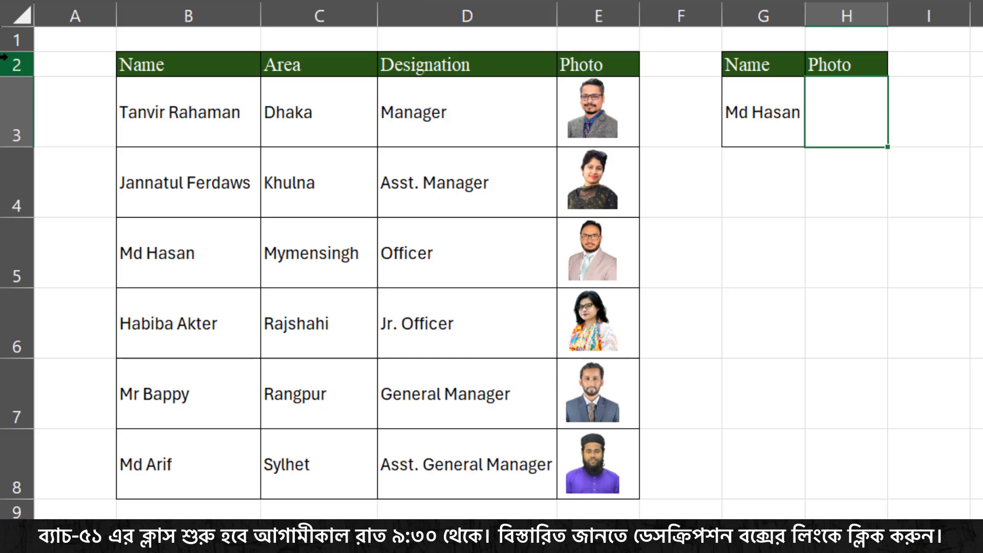
- Examine the employee photos in the Photo column one by one
{"action": "left_click", "coordinate": [604, 116]}
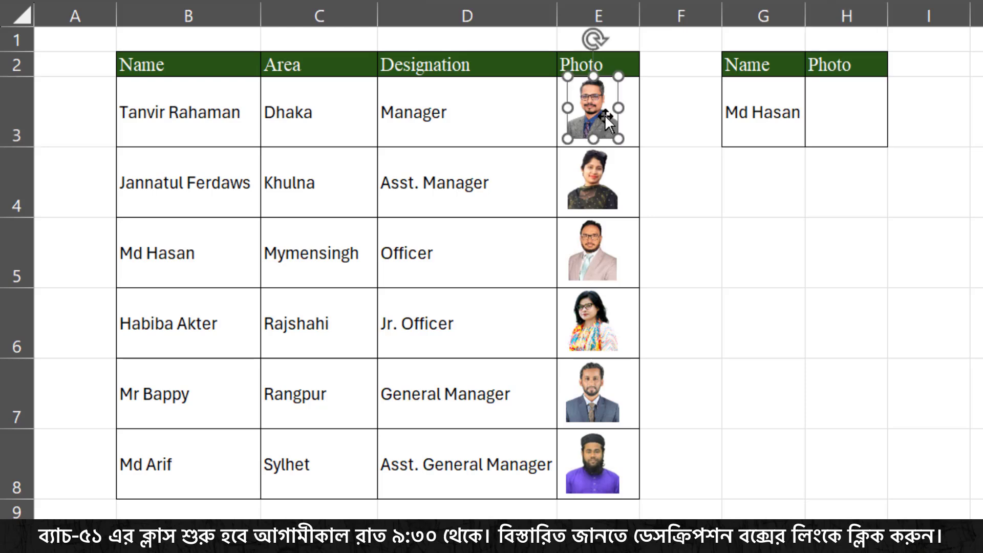
{"action": "left_click", "coordinate": [594, 181]}
{"action": "left_click", "coordinate": [594, 254]}
{"action": "left_click", "coordinate": [598, 333]}
{"action": "left_click", "coordinate": [595, 397]}
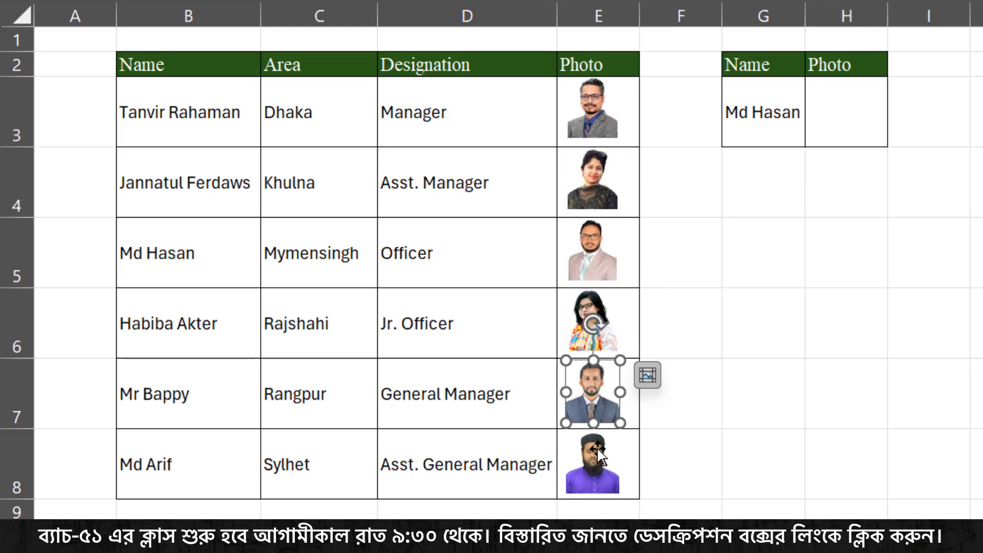
{"action": "left_click", "coordinate": [593, 463]}
{"action": "left_click", "coordinate": [603, 102]}
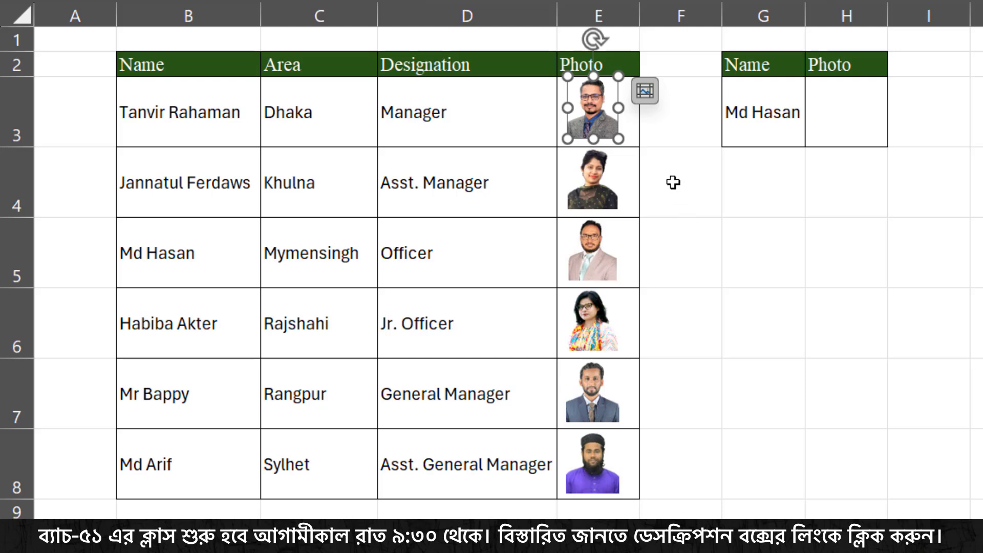
{"action": "left_click", "coordinate": [681, 209]}
- Define a new name called Photo and clear its default reference
{"action": "left_click", "coordinate": [778, 275]}
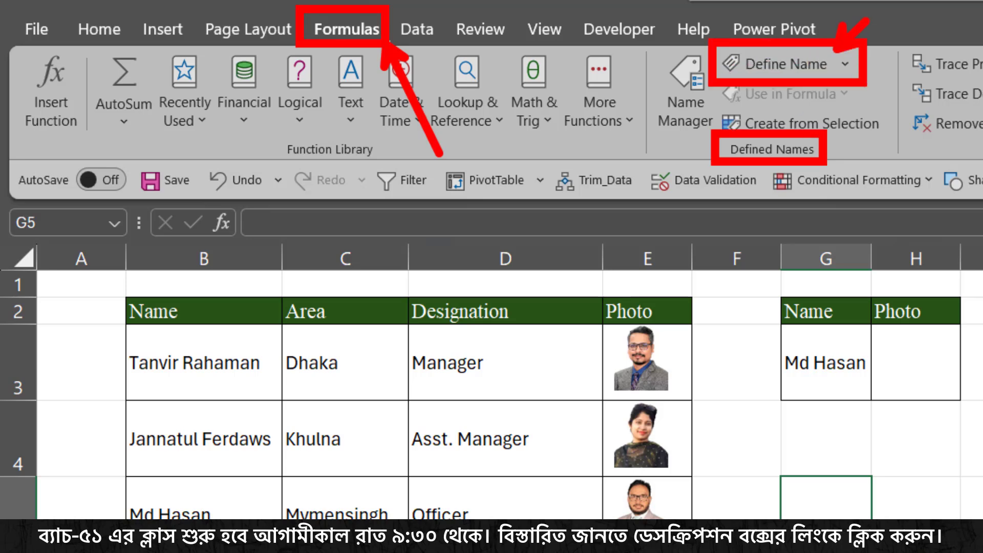
{"action": "left_click", "coordinate": [792, 69]}
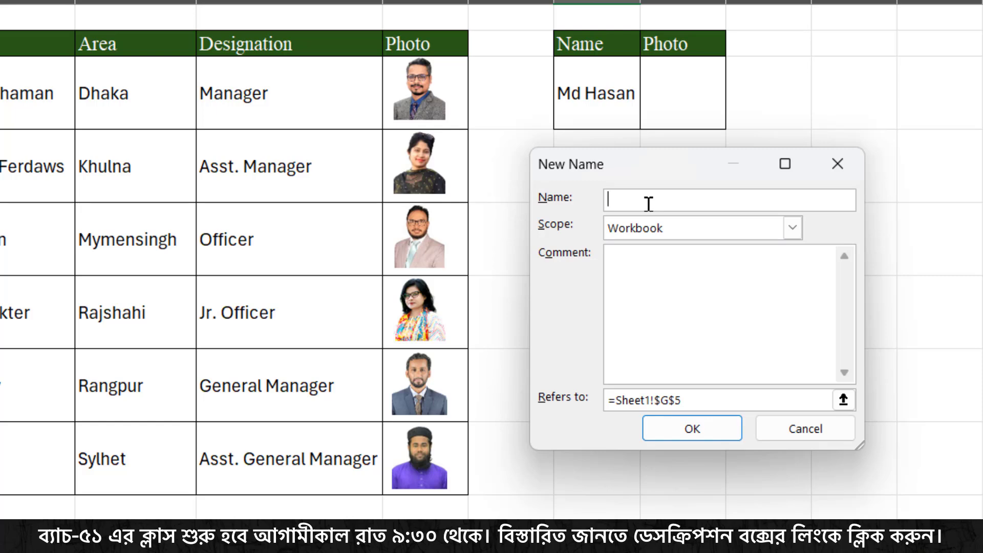
{"action": "type", "text": "Photo"}
{"action": "key", "text": "BackSpace"}
{"action": "key", "text": "BackSpace"}
{"action": "key", "text": "BackSpace"}
{"action": "key", "text": "BackSpace"}
{"action": "key", "text": "BackSpace"}
{"action": "key", "text": "BackSpace"}
{"action": "key", "text": "BackSpace"}
{"action": "key", "text": "BackSpace"}
{"action": "key", "text": "BackSpace"}
{"action": "key", "text": "BackSpace"}
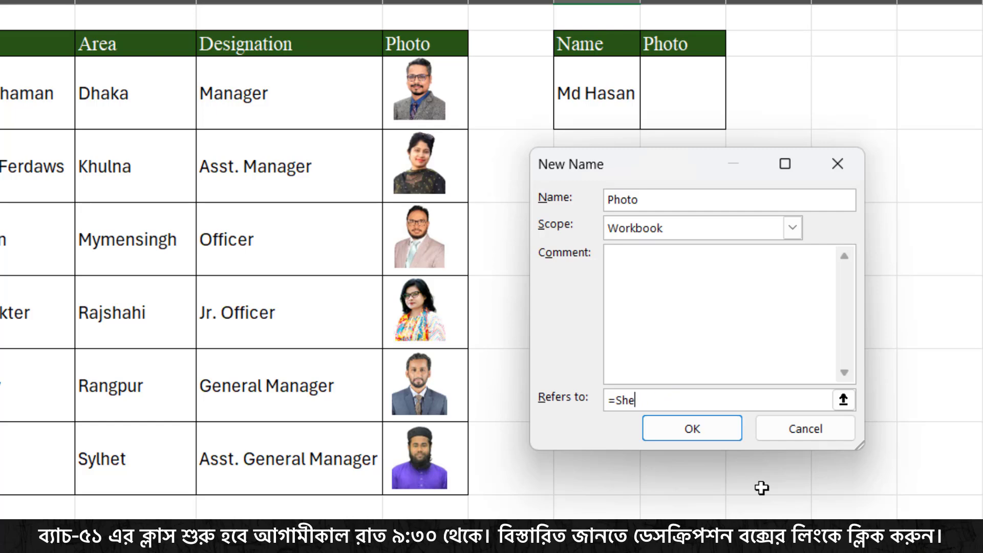
{"action": "key", "text": "BackSpace"}
- Set the Photo name to refer to =index(Sheet1!$E$3:$E$8,match(Sheet1!$G$3,Sheet1!$B$3:$B$8,0)) and save it
{"action": "type", "text": "index("}
{"action": "left_click_drag", "start_coordinate": [462, 88], "coordinate": [458, 475]}
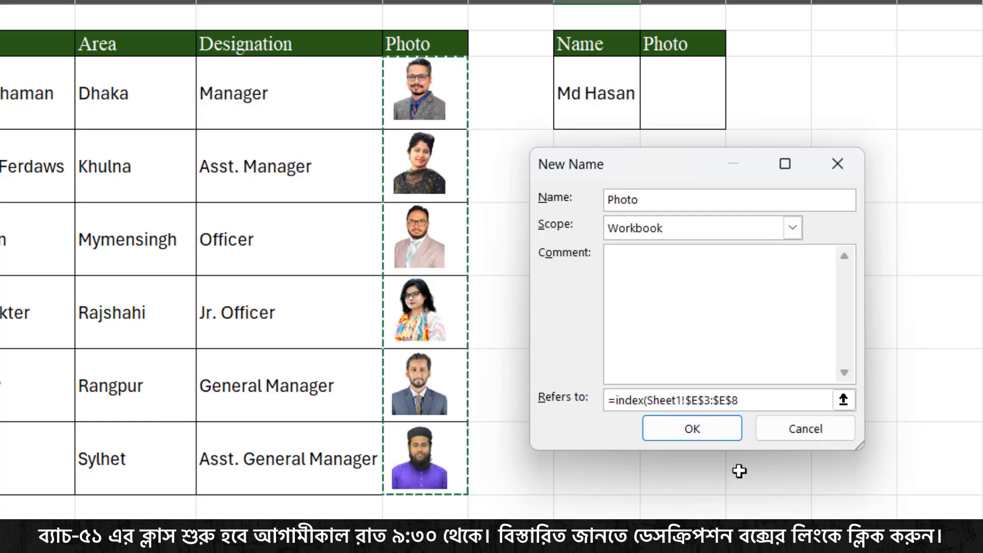
{"action": "type", "text": ","}
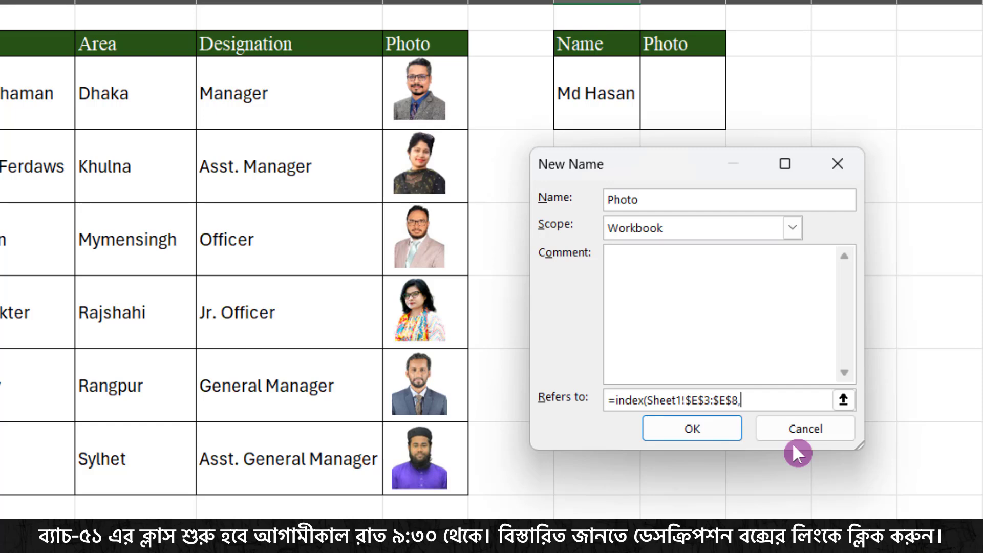
{"action": "type", "text": "match("}
{"action": "left_click", "coordinate": [612, 95]}
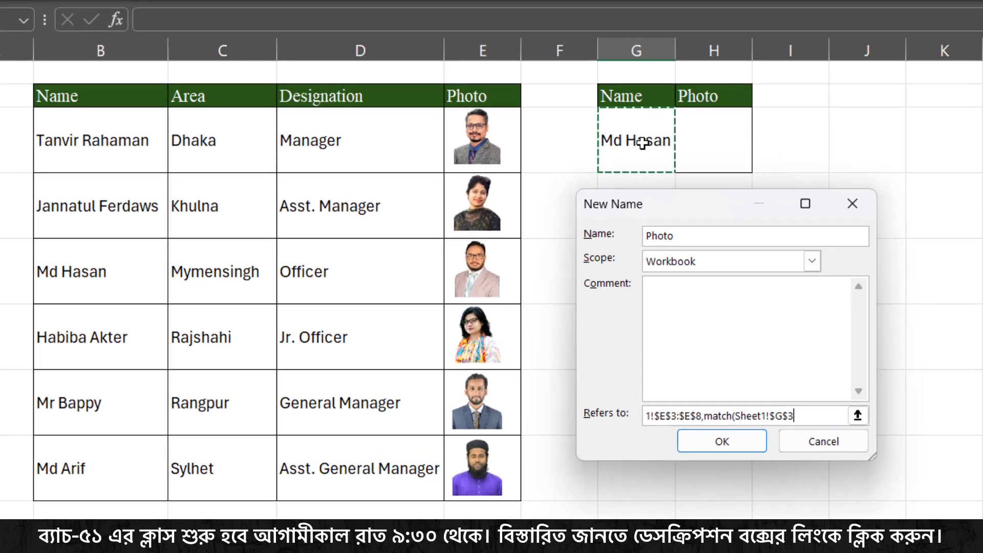
{"action": "type", "text": ","}
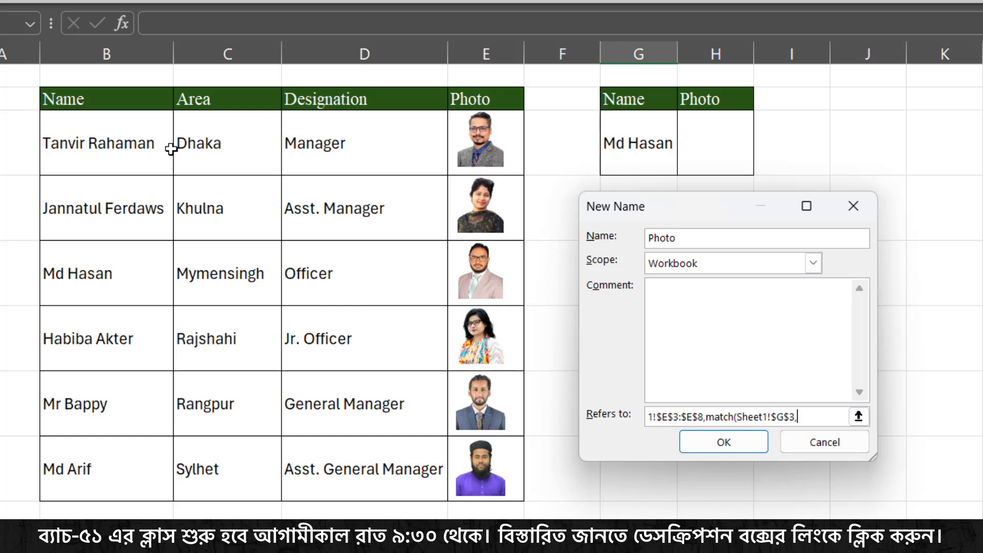
{"action": "left_click_drag", "start_coordinate": [142, 147], "coordinate": [132, 473]}
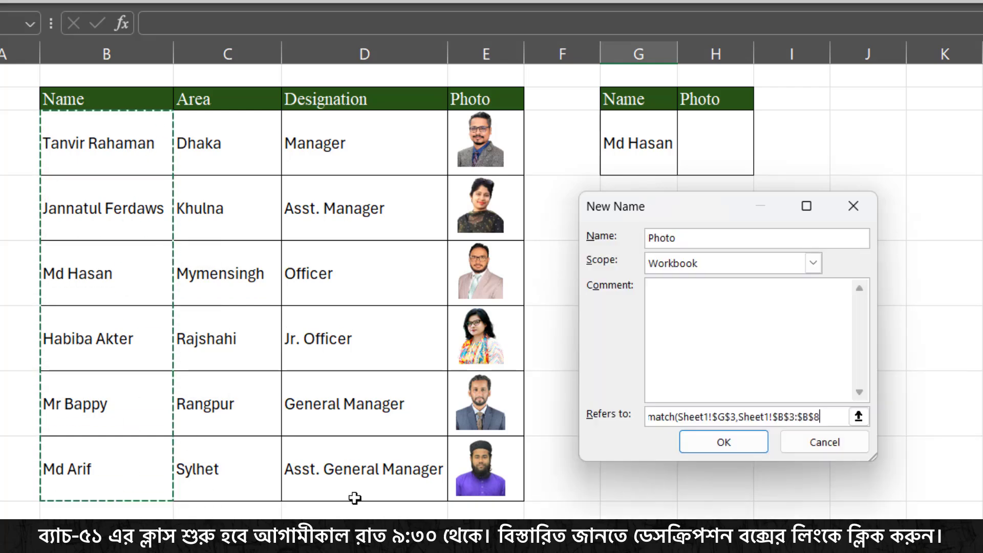
{"action": "type", "text": ","}
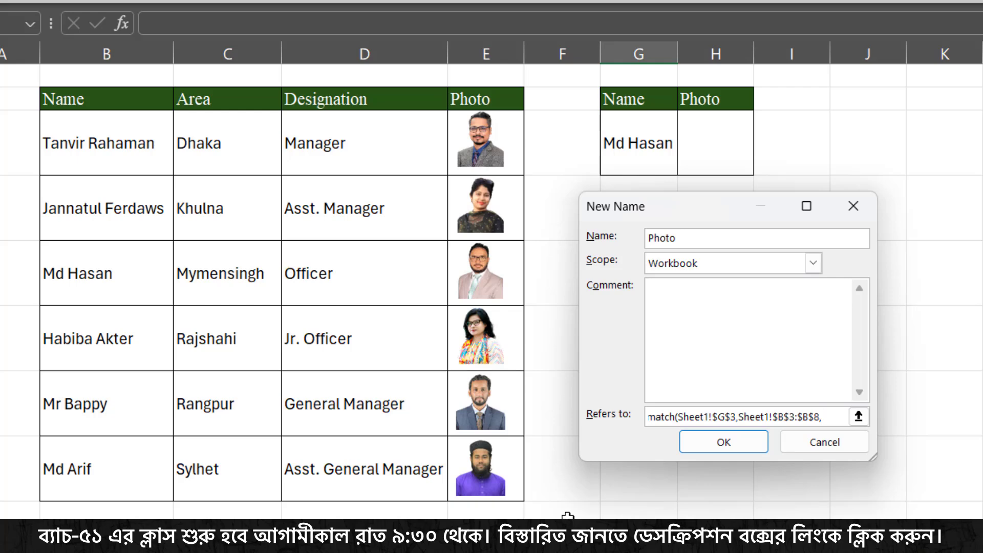
{"action": "type", "text": "0))"}
{"action": "left_click", "coordinate": [752, 441]}
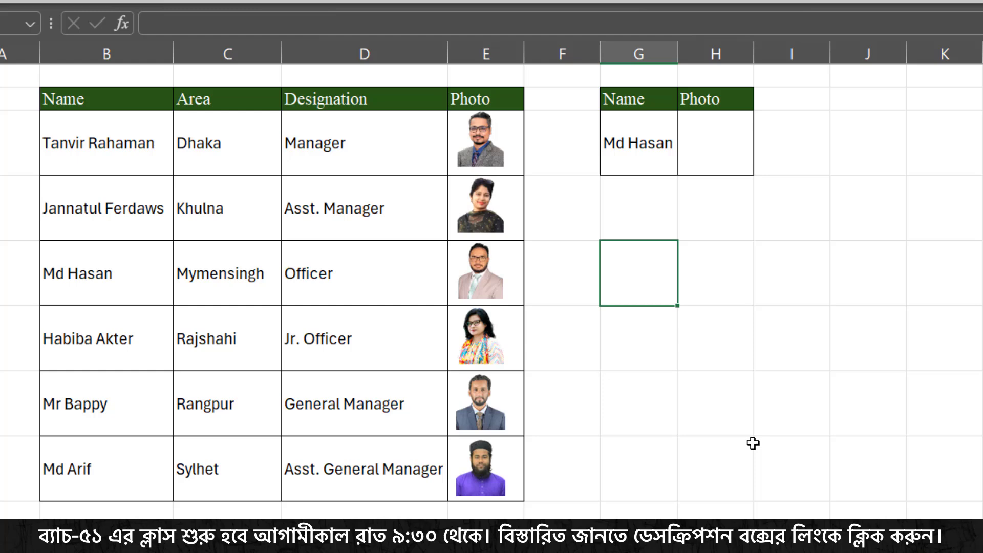
{"action": "left_click", "coordinate": [711, 252]}
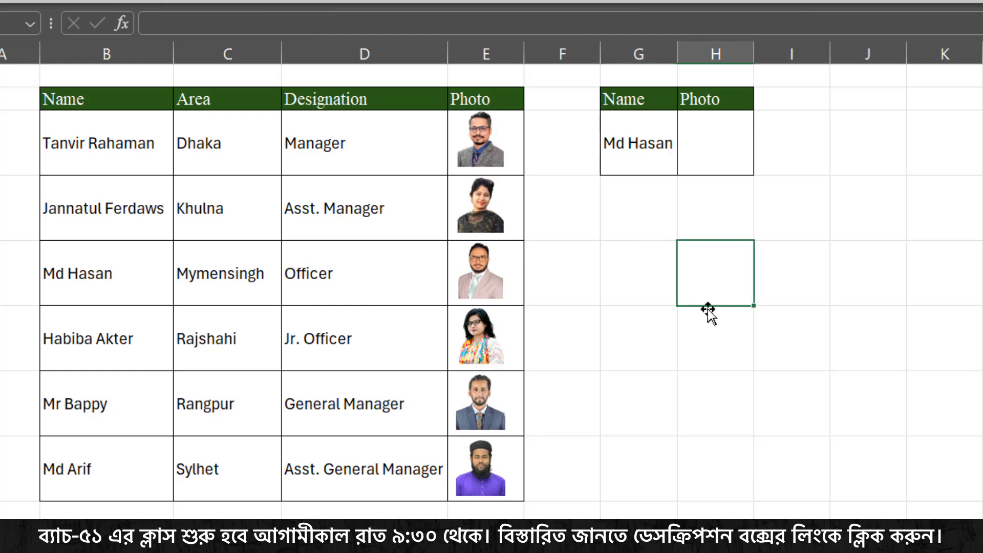
{"action": "left_click", "coordinate": [511, 160]}
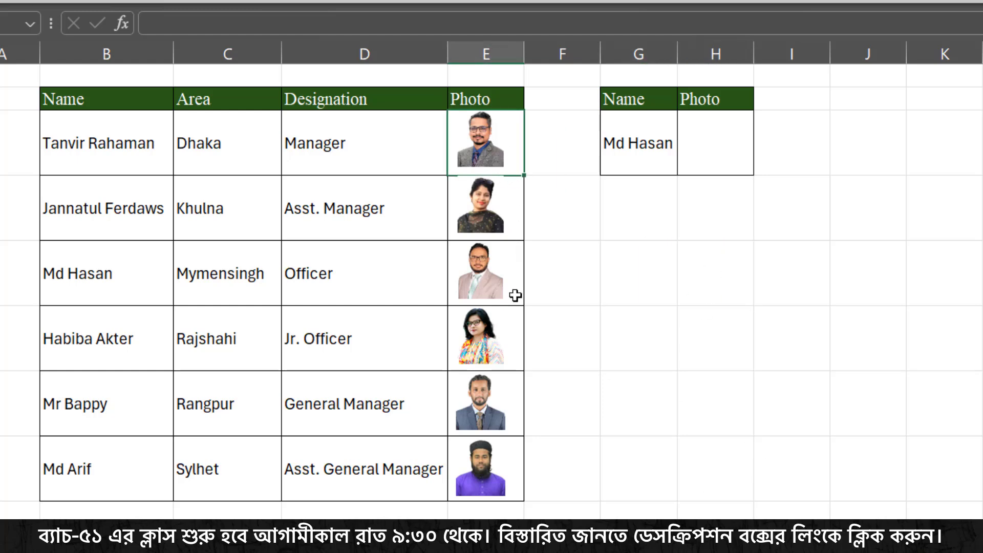
{"action": "left_click", "coordinate": [641, 131]}
{"action": "left_click", "coordinate": [687, 166]}
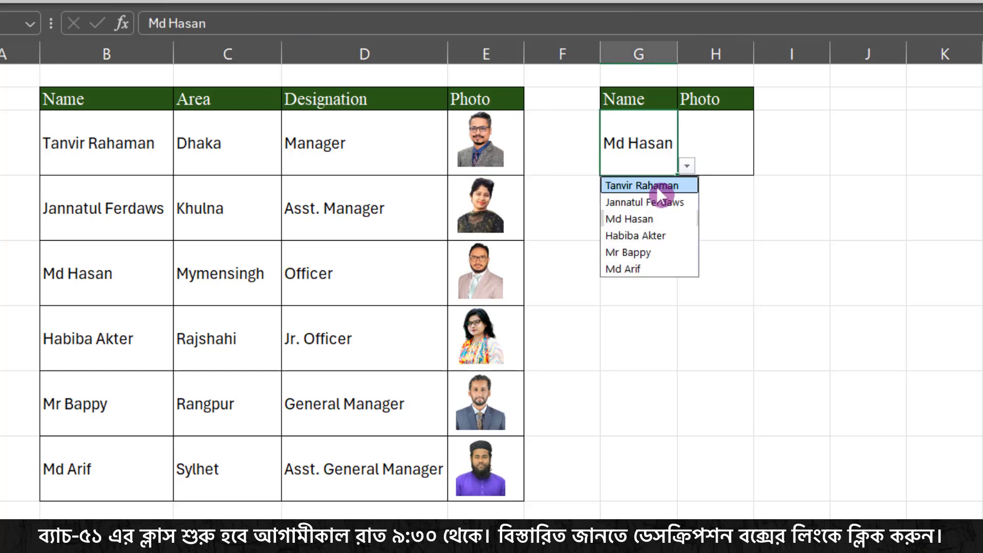
{"action": "left_click", "coordinate": [656, 186]}
{"action": "left_click", "coordinate": [513, 169]}
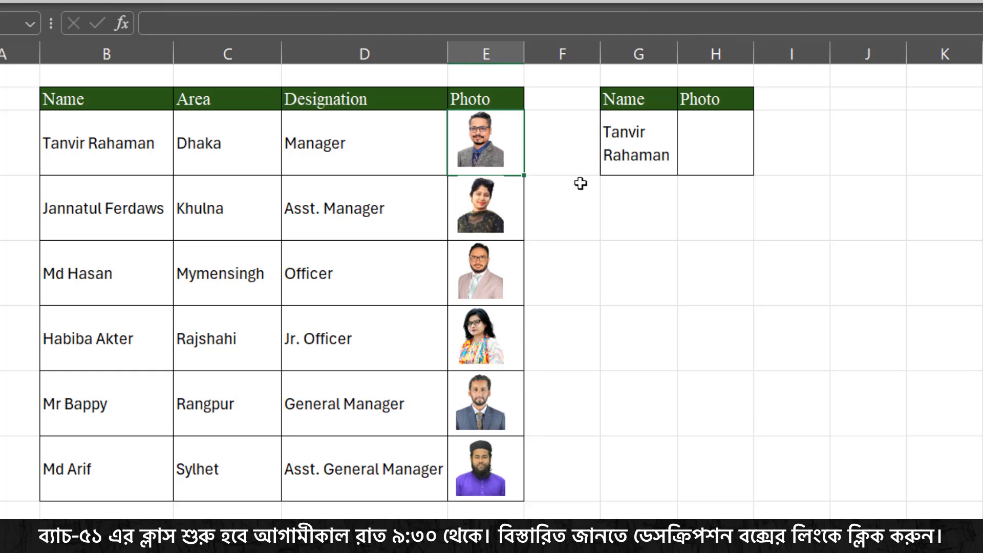
{"action": "key", "text": "ctrl+c"}
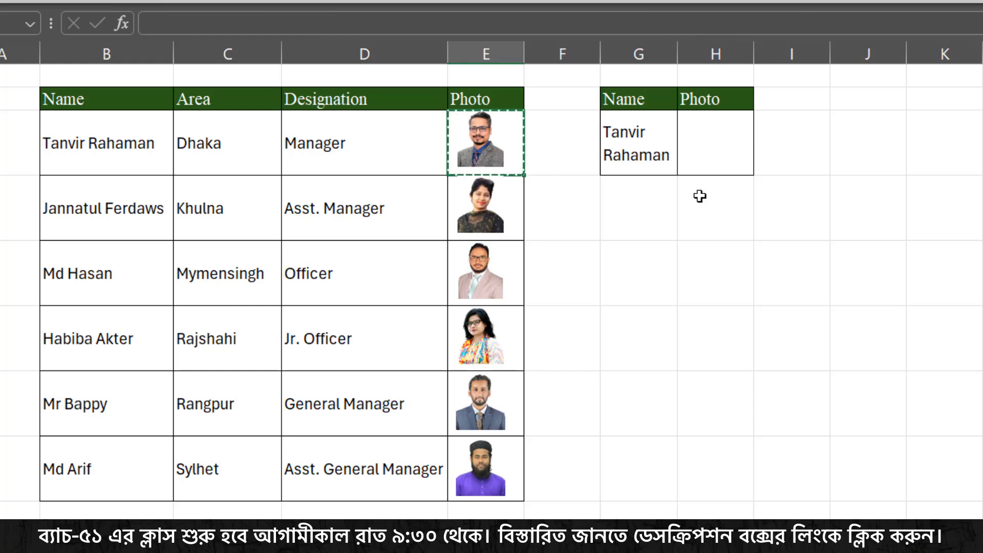
{"action": "left_click", "coordinate": [715, 144]}
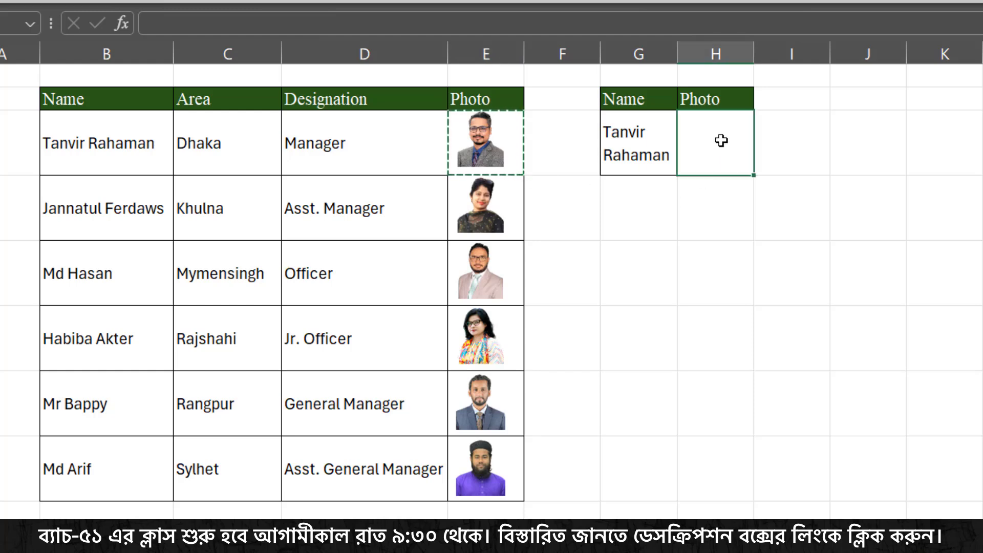
{"action": "right_click", "coordinate": [717, 132]}
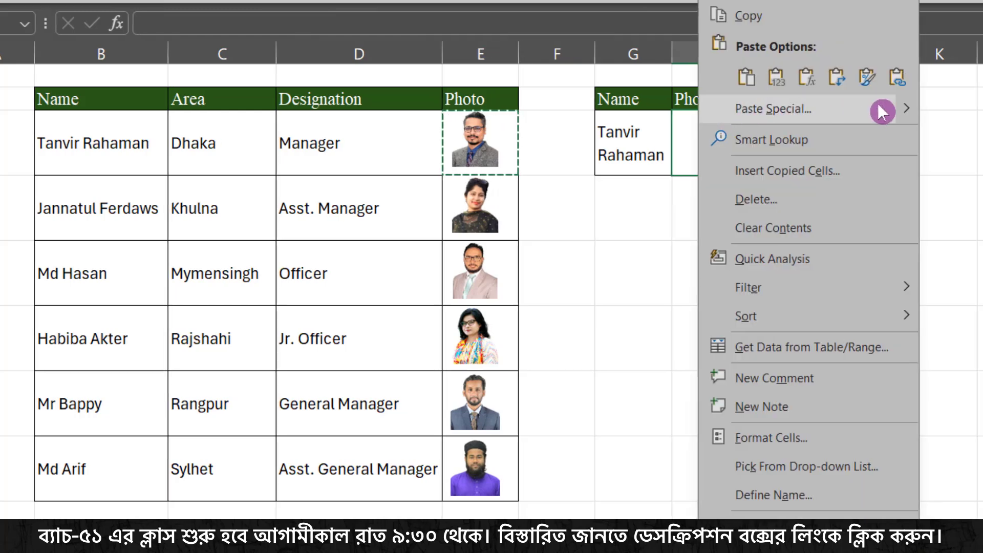
{"action": "mouse_move", "coordinate": [906, 108]}
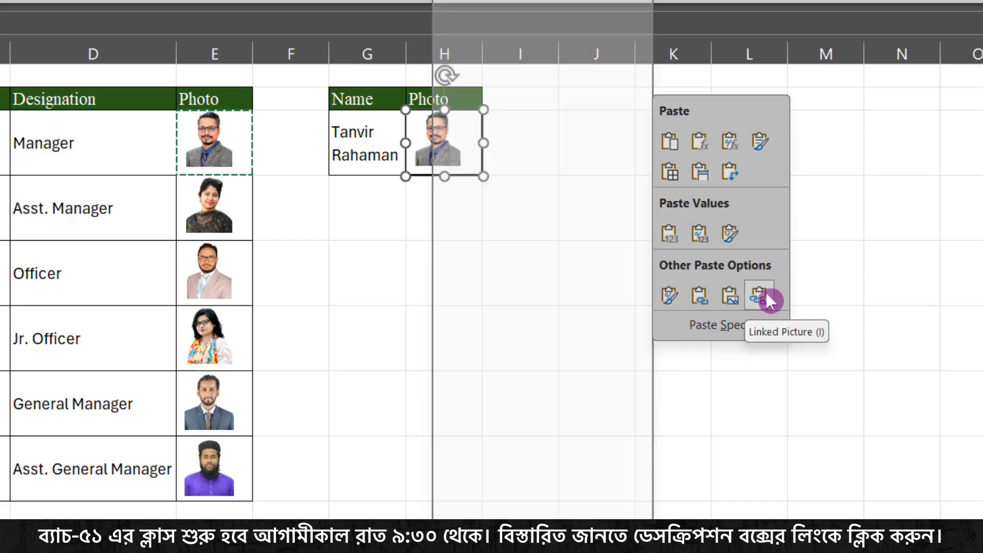
{"action": "left_click", "coordinate": [766, 295]}
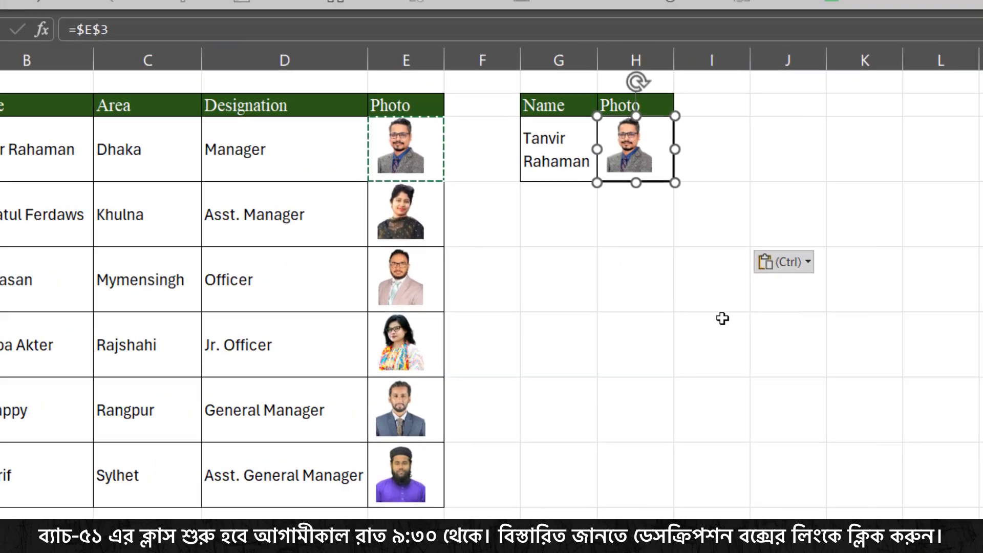
- Change the linked picture's formula to =Photo
{"action": "left_click", "coordinate": [481, 295]}
{"action": "left_click", "coordinate": [467, 155]}
{"action": "left_click", "coordinate": [805, 168]}
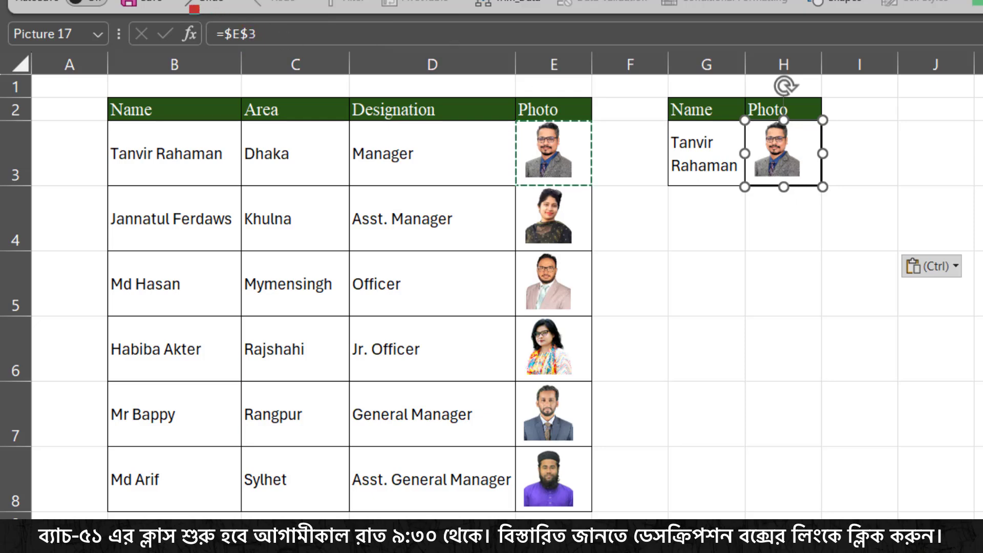
{"action": "left_click", "coordinate": [324, 36]}
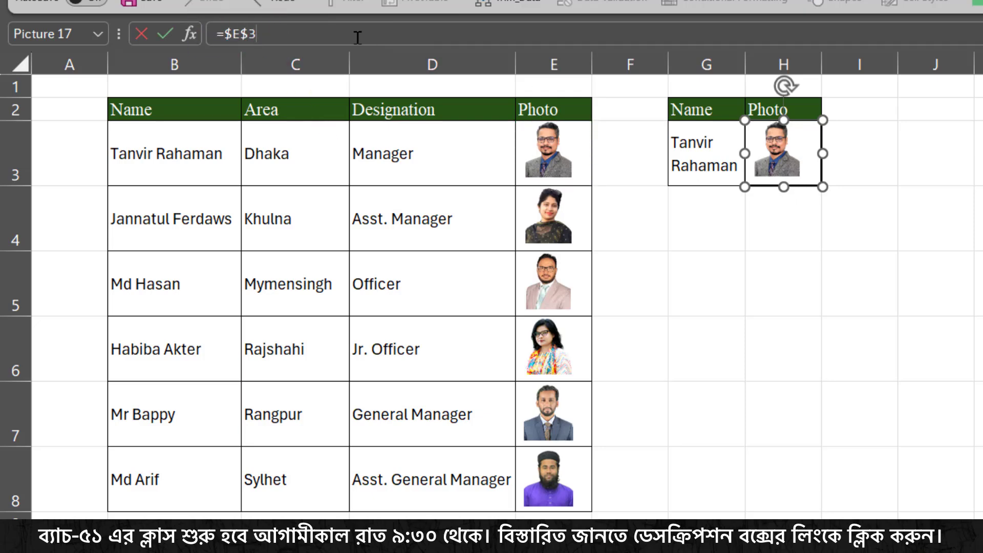
{"action": "key", "text": "BackSpace"}
{"action": "key", "text": "BackSpace"}
{"action": "key", "text": "BackSpace"}
{"action": "key", "text": "BackSpace"}
{"action": "type", "text": "pho"}
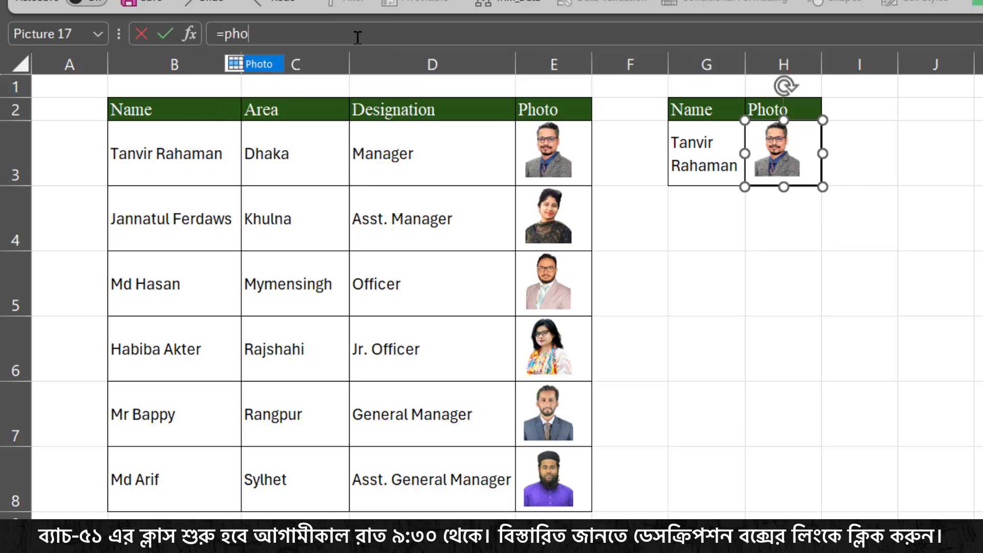
{"action": "double_click", "coordinate": [259, 68]}
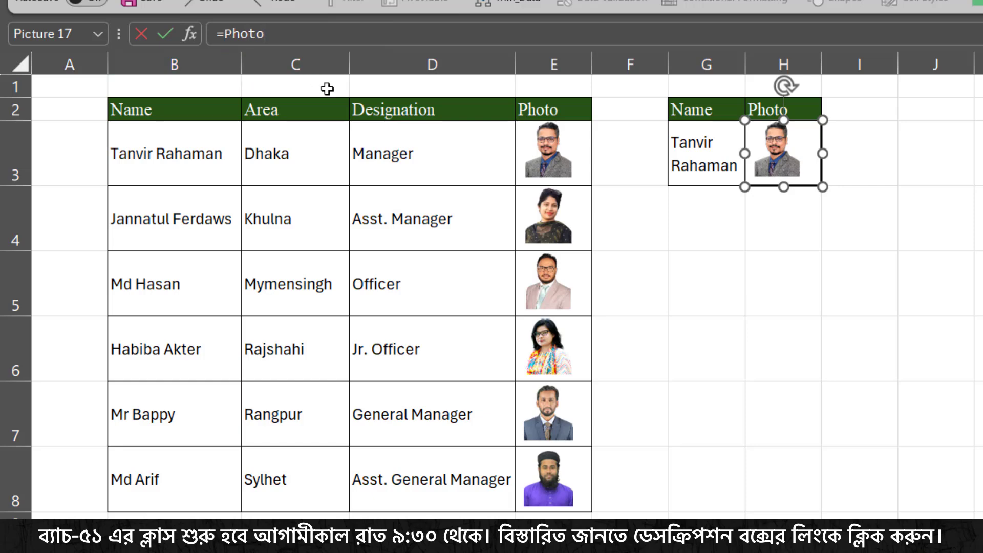
{"action": "key", "text": "Return"}
{"action": "left_click", "coordinate": [697, 160]}
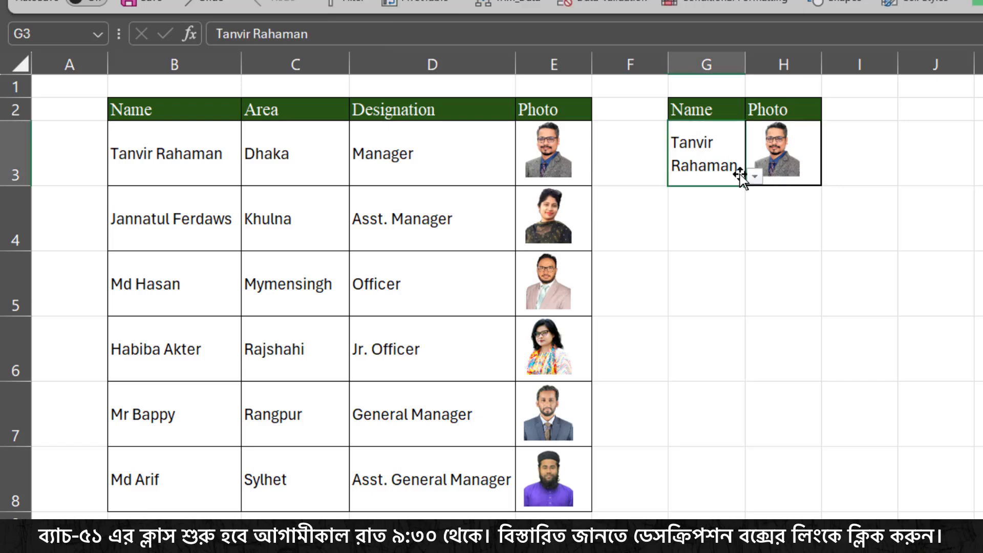
{"action": "left_click", "coordinate": [754, 176]}
{"action": "left_click", "coordinate": [719, 212]}
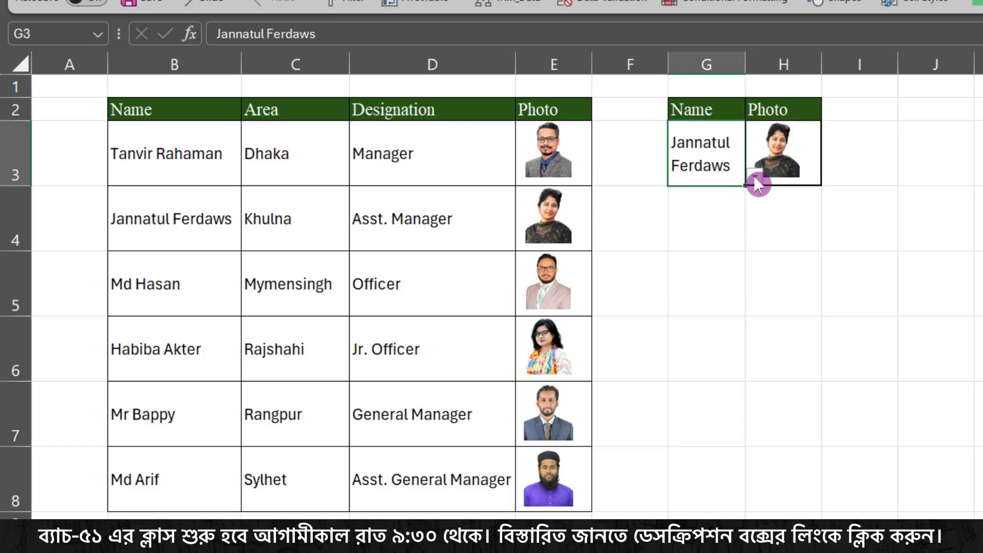
{"action": "left_click", "coordinate": [754, 177]}
{"action": "left_click", "coordinate": [719, 230]}
{"action": "left_click", "coordinate": [753, 176]}
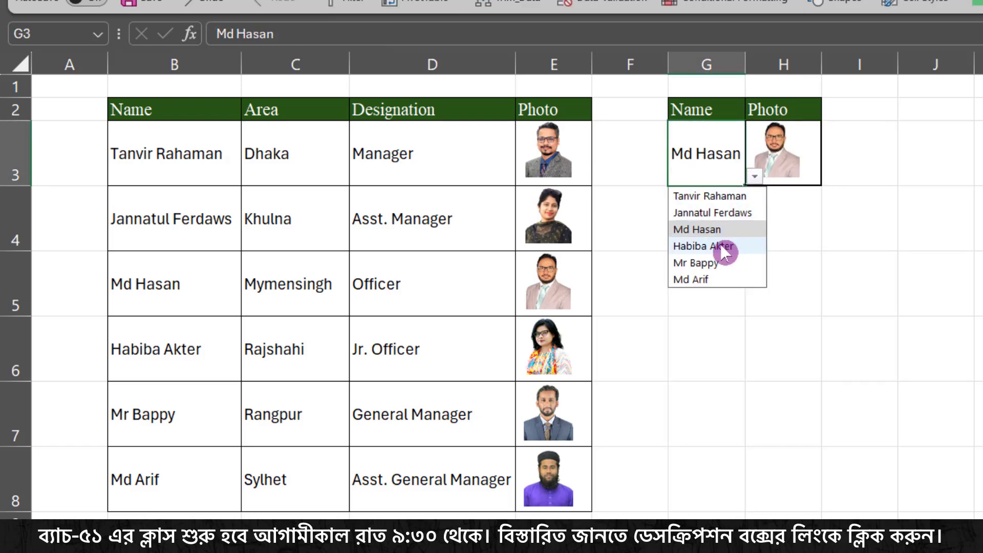
{"action": "left_click", "coordinate": [720, 246]}
{"action": "left_click", "coordinate": [755, 177]}
{"action": "left_click", "coordinate": [719, 263]}
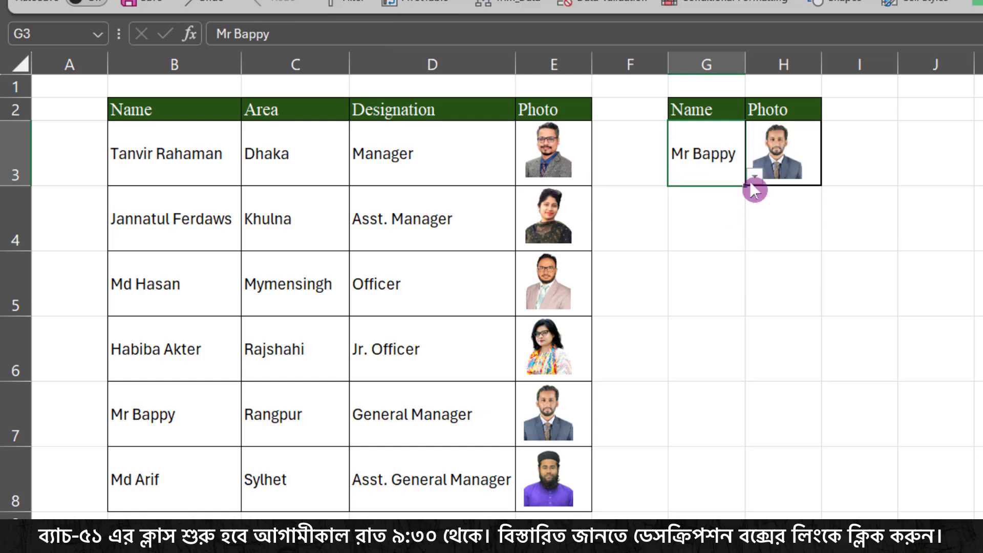
{"action": "left_click", "coordinate": [754, 176]}
{"action": "left_click", "coordinate": [692, 279]}
{"action": "left_click", "coordinate": [754, 176]}
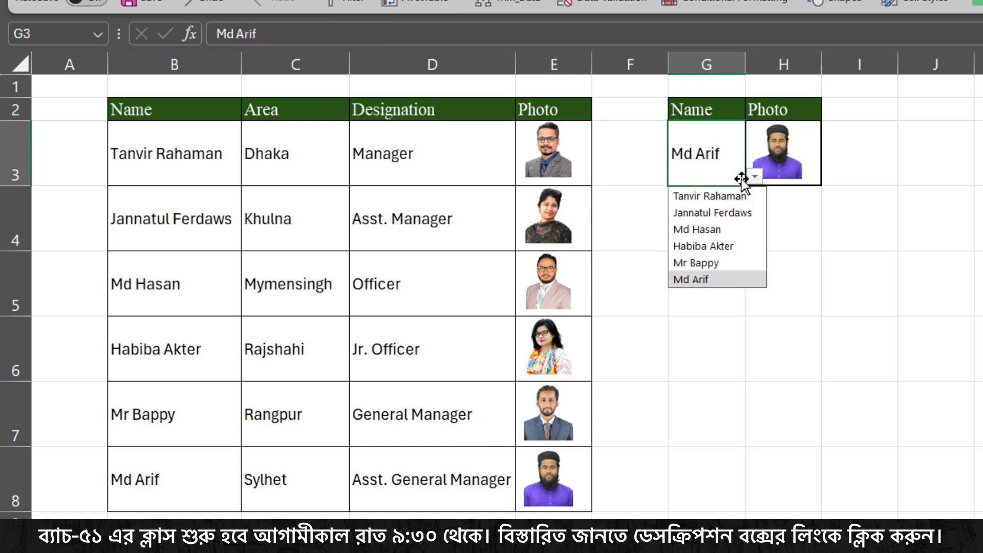
{"action": "left_click", "coordinate": [717, 197]}
{"action": "left_click", "coordinate": [754, 176]}
{"action": "left_click", "coordinate": [744, 213]}
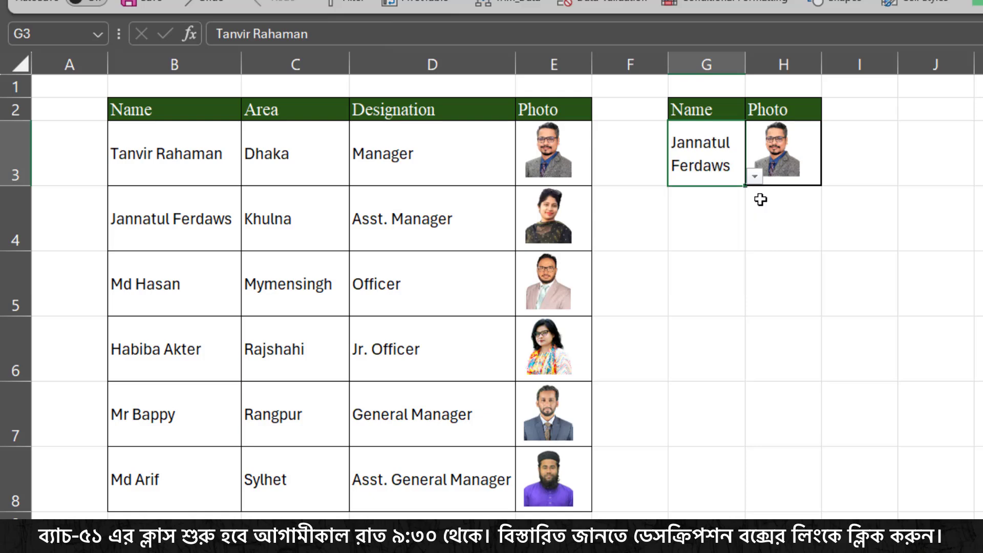
{"action": "left_click", "coordinate": [754, 176]}
{"action": "left_click", "coordinate": [745, 225]}
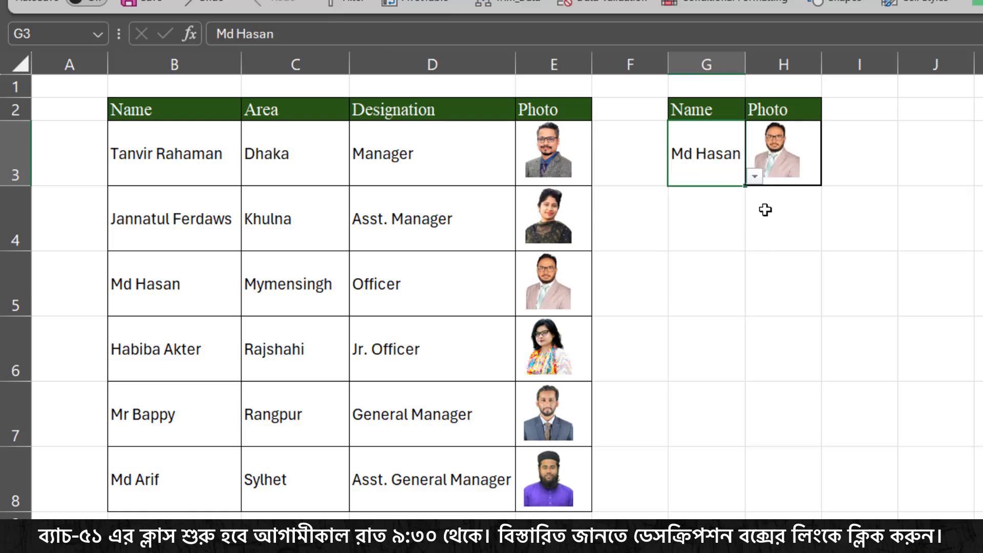
- Copy the Name and Photo headers of the lookup table into G5:H5 to start a second lookup table
{"action": "left_click", "coordinate": [780, 230]}
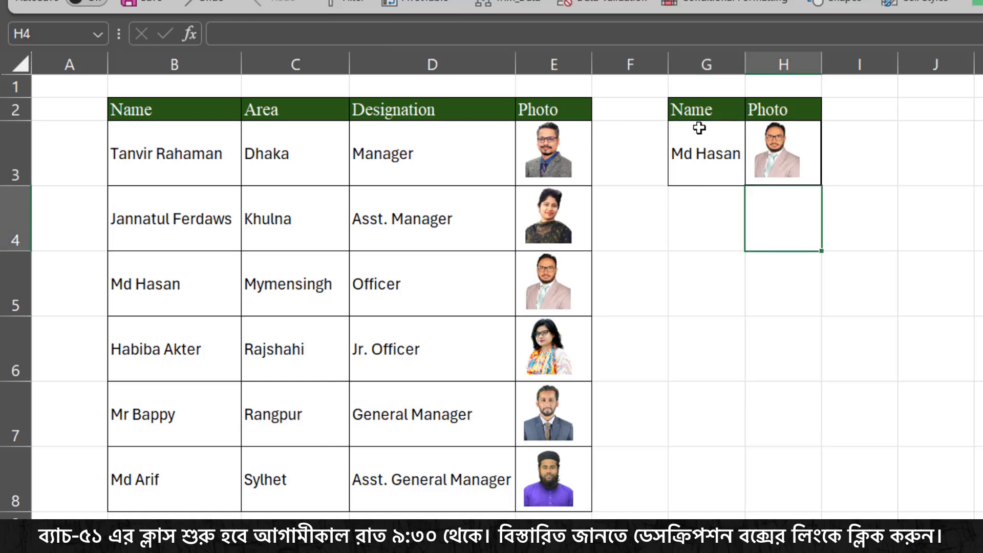
{"action": "left_click", "coordinate": [704, 267]}
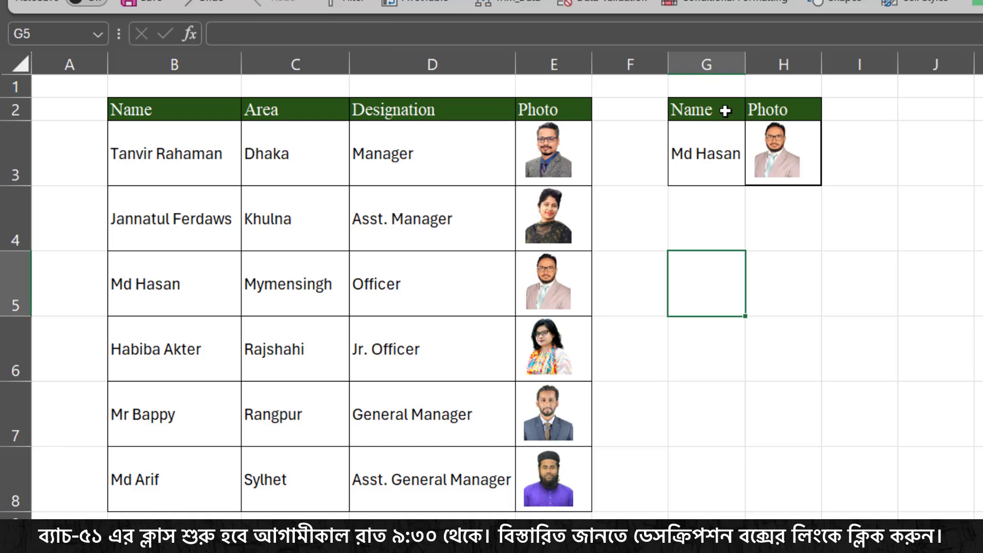
{"action": "left_click_drag", "start_coordinate": [724, 105], "coordinate": [772, 108]}
{"action": "key", "text": "ctrl+c"}
{"action": "left_click", "coordinate": [714, 285]}
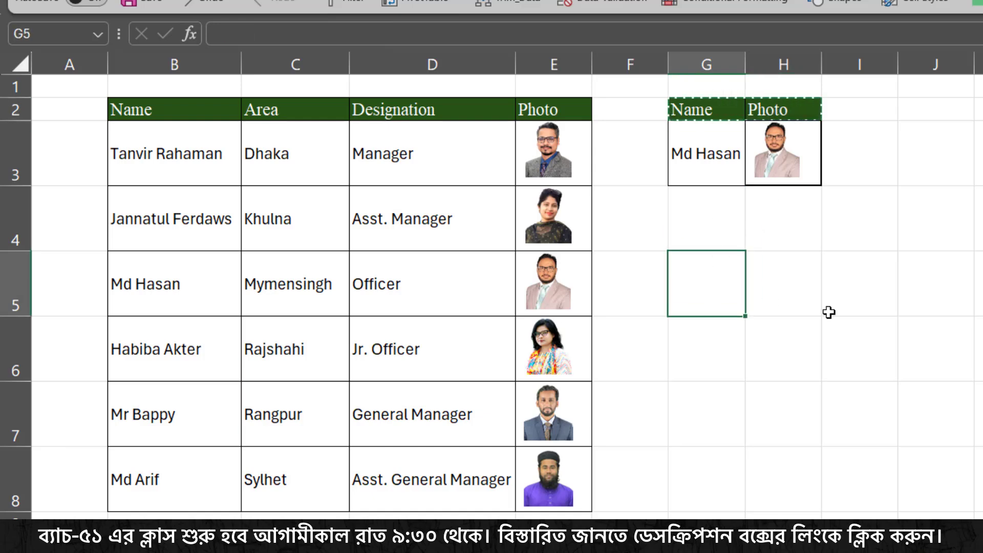
{"action": "key", "text": "ctrl+v"}
- Copy the name drop-down cell G3 into G6 below the new headers
{"action": "left_click_drag", "start_coordinate": [730, 345], "coordinate": [768, 350]}
{"action": "left_click", "coordinate": [714, 159]}
{"action": "key", "text": "ctrl+c"}
{"action": "left_click", "coordinate": [731, 357]}
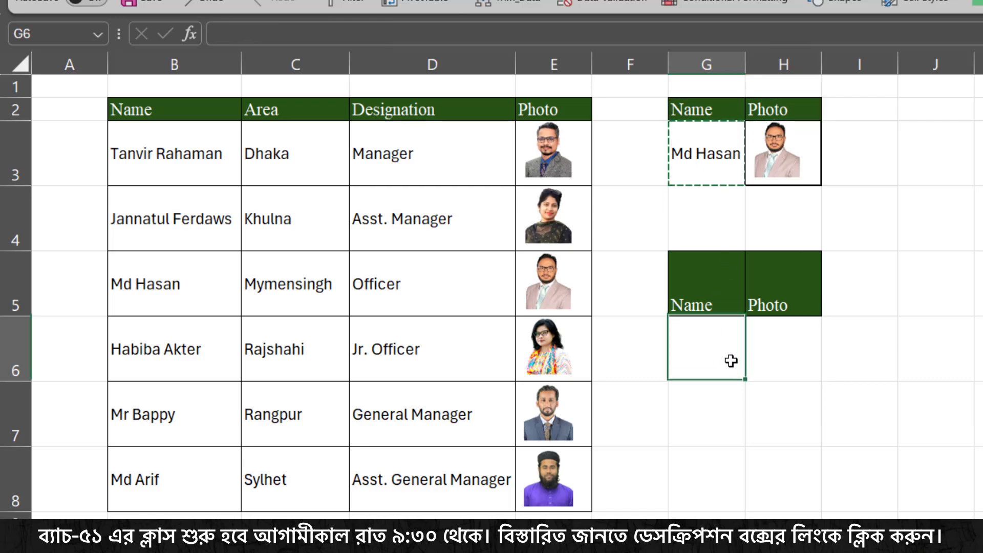
{"action": "key", "text": "ctrl+v"}
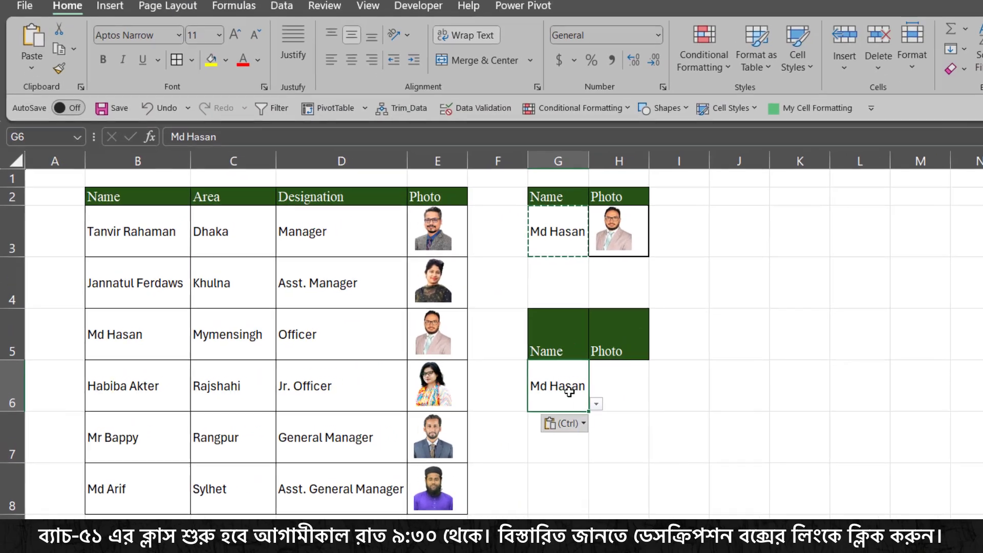
{"action": "left_click_drag", "start_coordinate": [569, 393], "coordinate": [597, 387]}
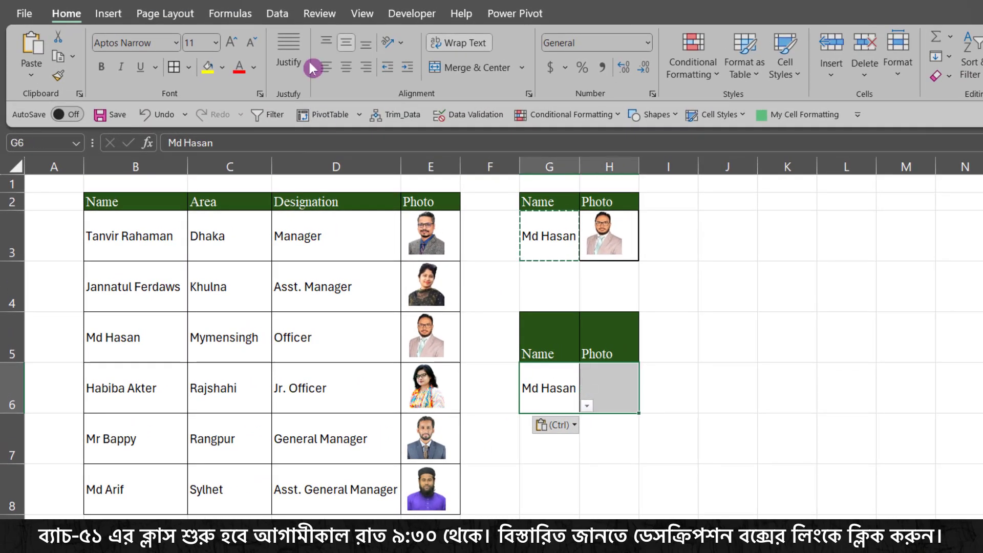
{"action": "left_click", "coordinate": [351, 60]}
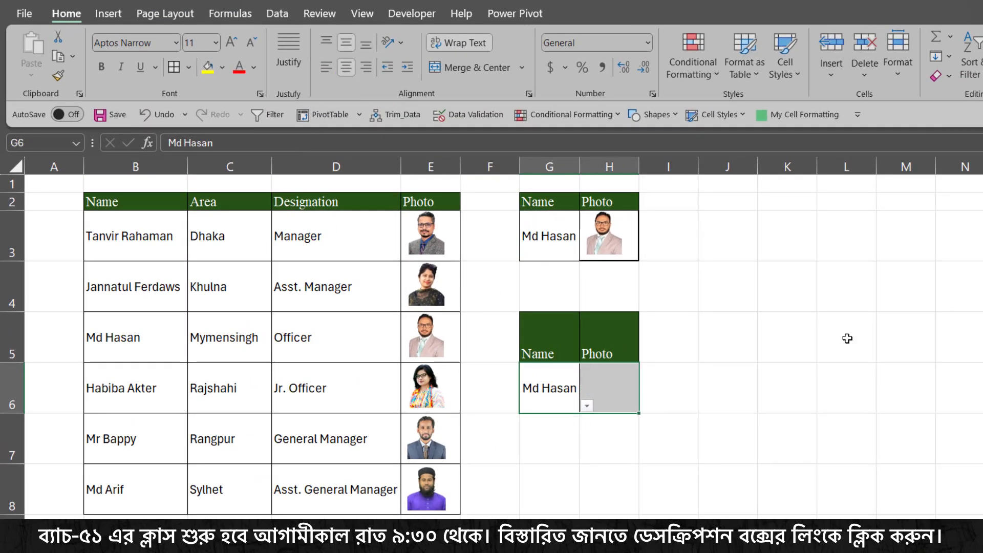
{"action": "left_click", "coordinate": [847, 338]}
{"action": "left_click_drag", "start_coordinate": [432, 235], "coordinate": [428, 240]}
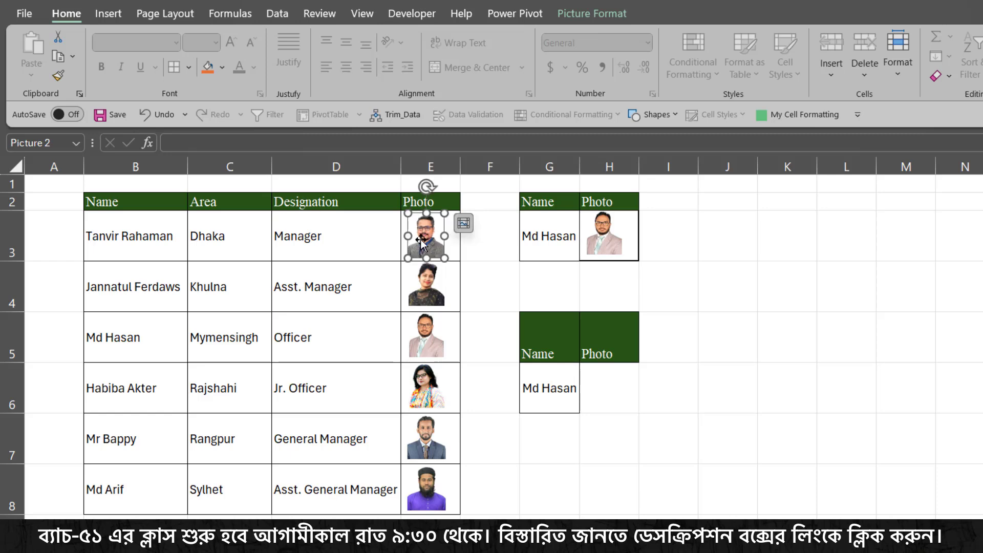